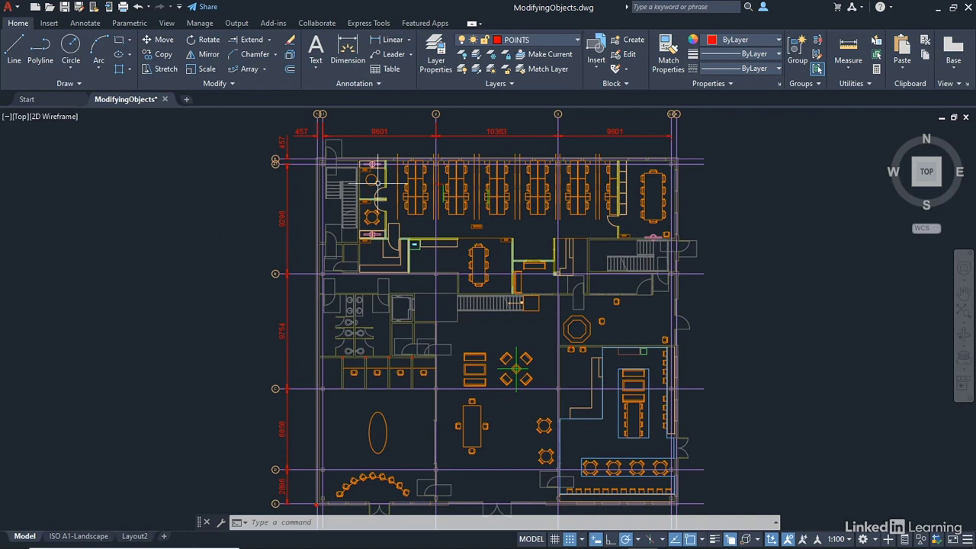
- Make FURNITURE the current layer
click(552, 39)
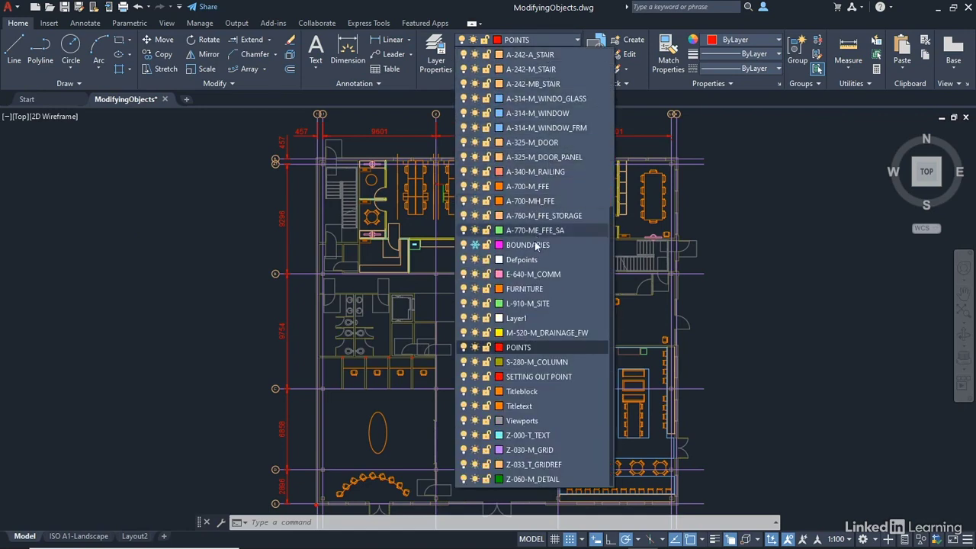
click(524, 289)
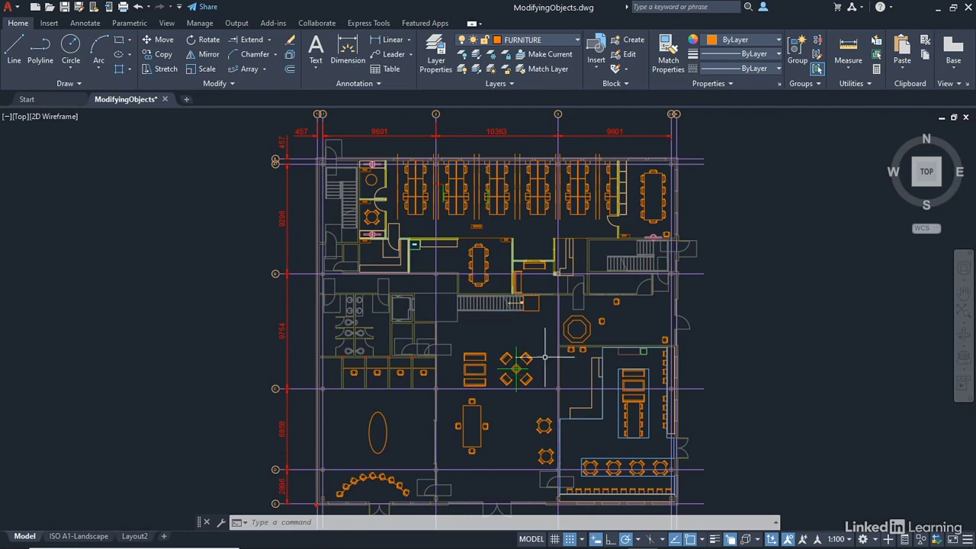
- Draw a wavy seven-point fit spline from the wall corner below the octagonal table, running leftward above the armchairs and sofas
scroll(541, 360, up, 6)
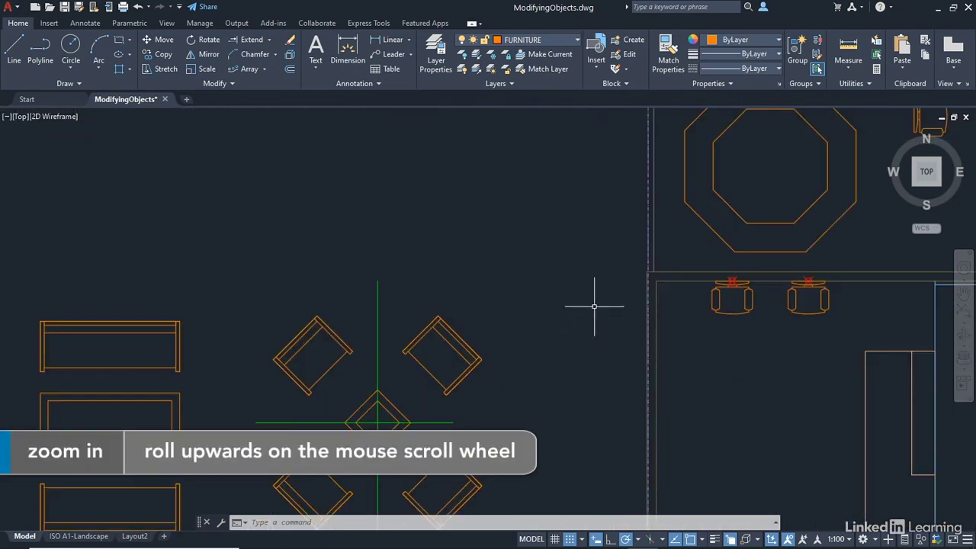
scroll(643, 273, up, 4)
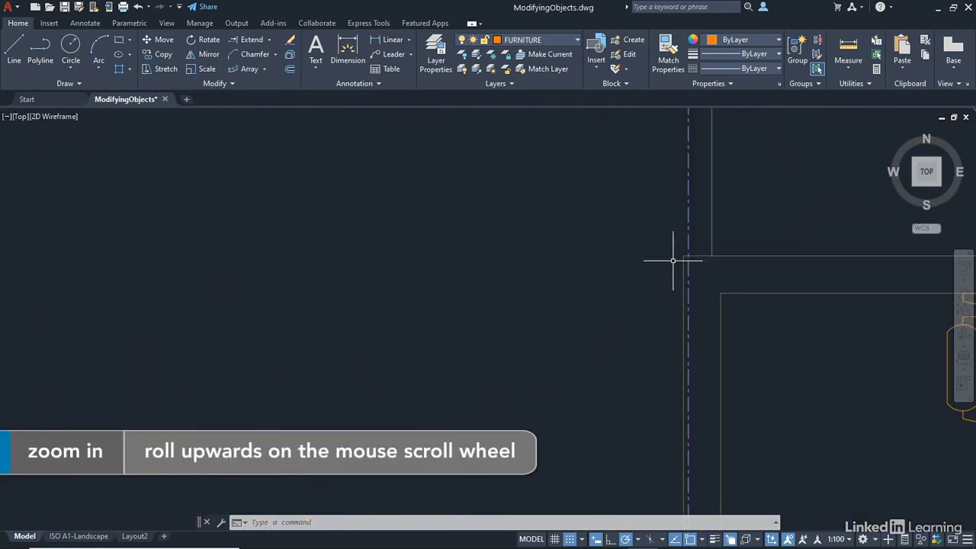
scroll(560, 275, down, 5)
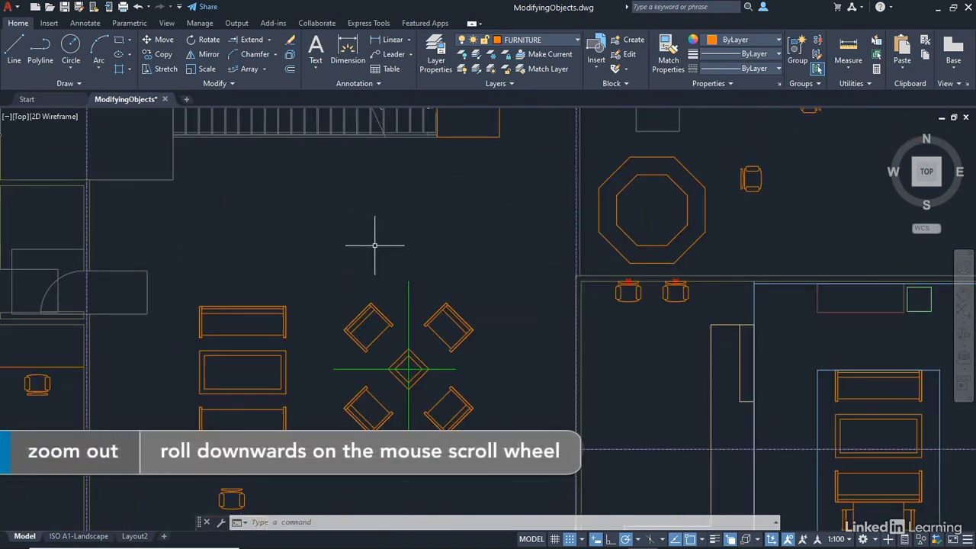
click(79, 84)
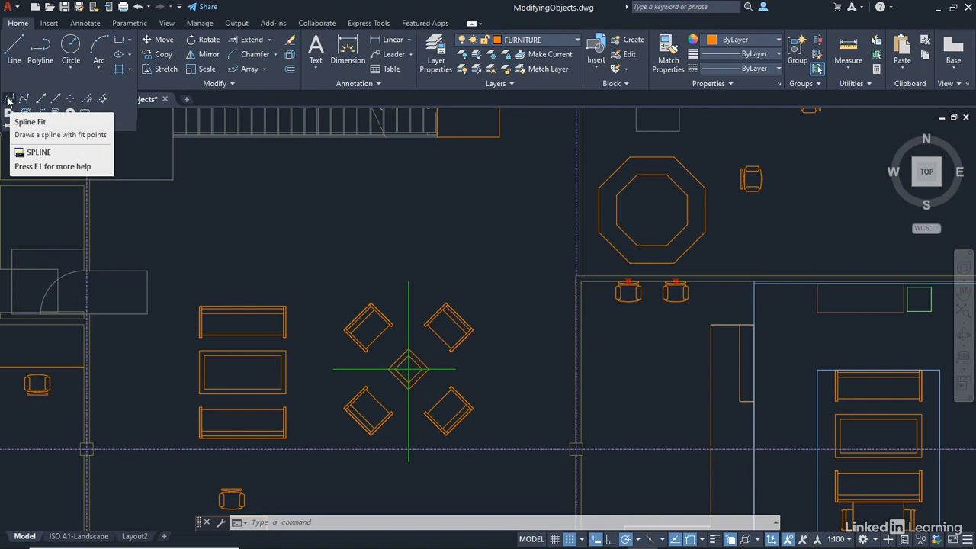
click(8, 100)
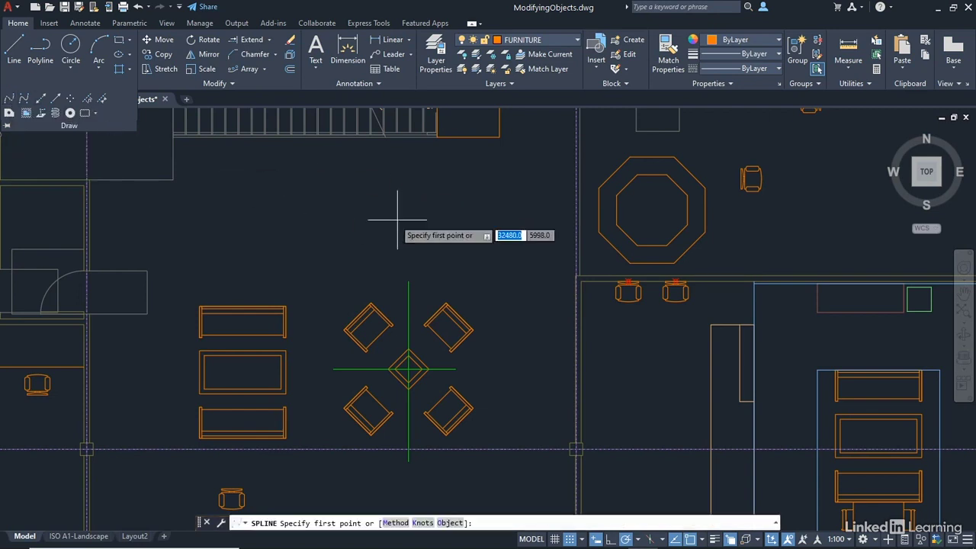
scroll(538, 276, up, 4)
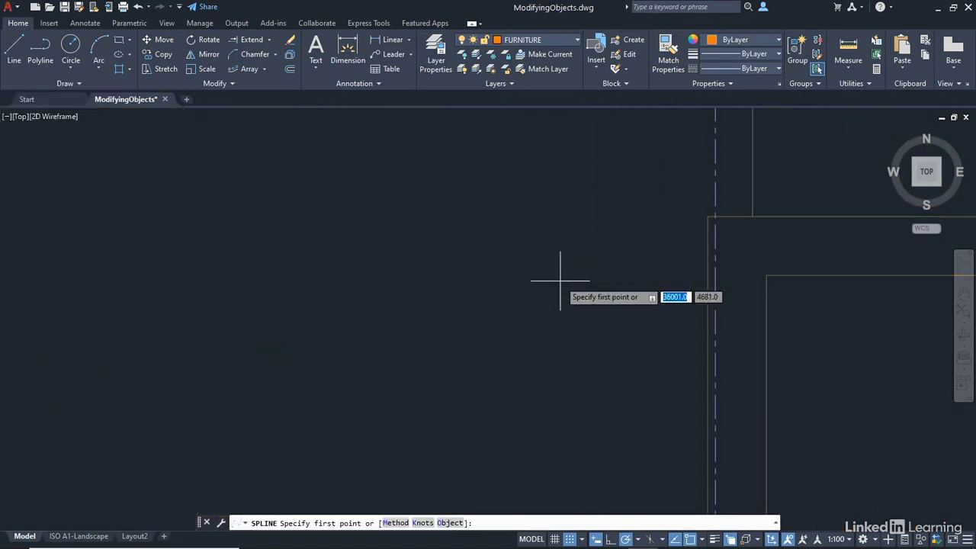
click(707, 217)
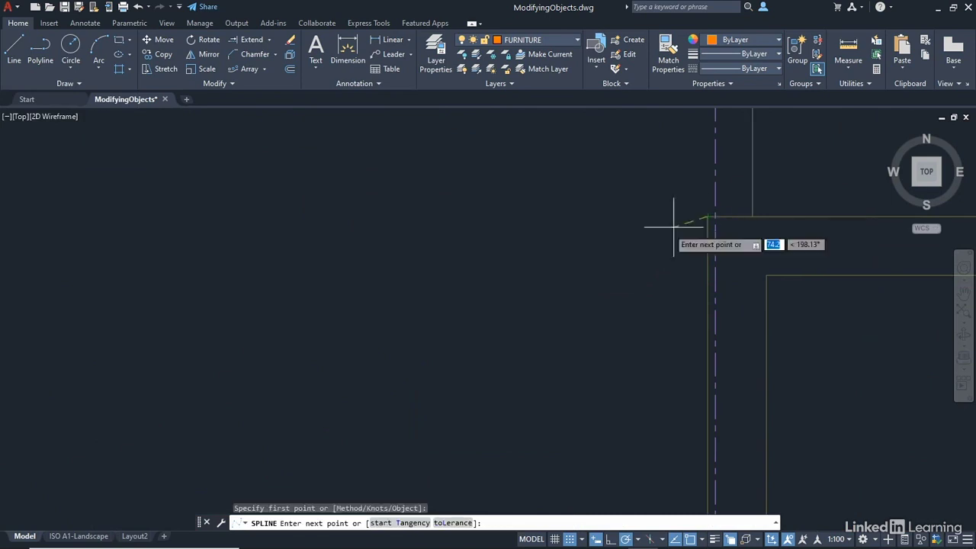
scroll(507, 244, down, 5)
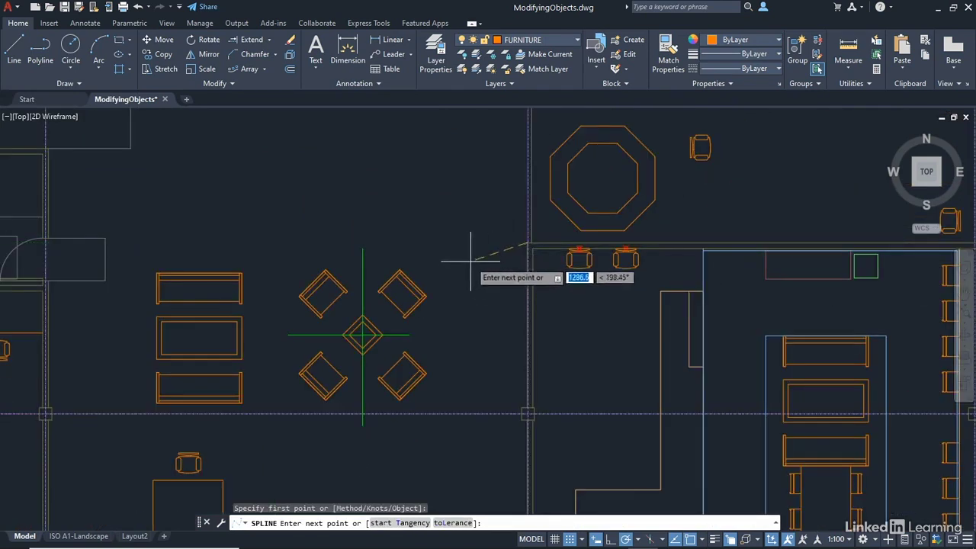
click(470, 200)
click(427, 236)
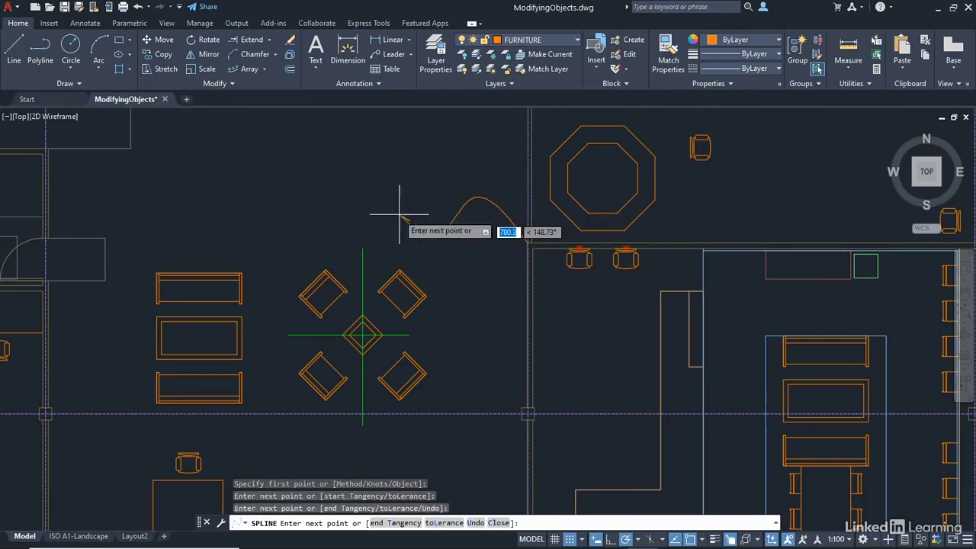
click(330, 172)
click(281, 230)
click(219, 180)
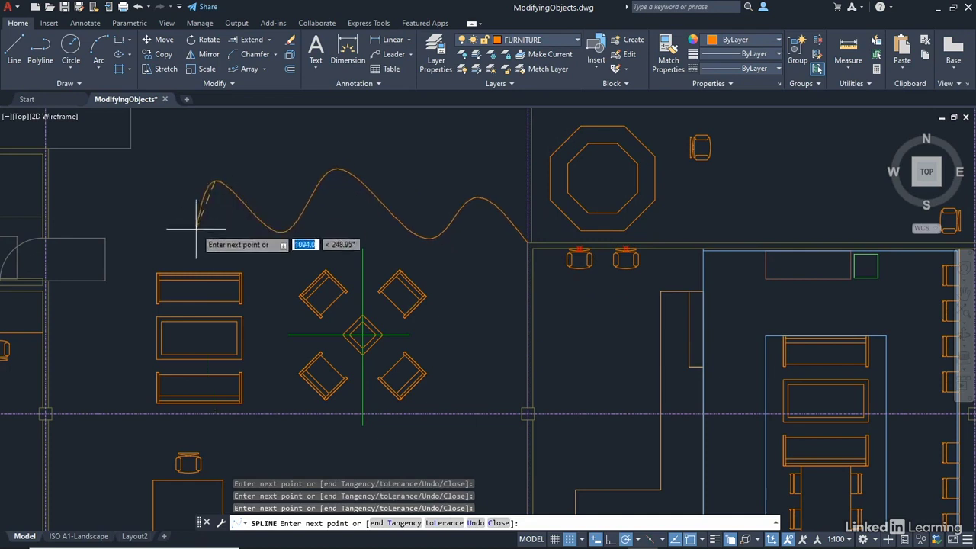
click(184, 235)
key(Return)
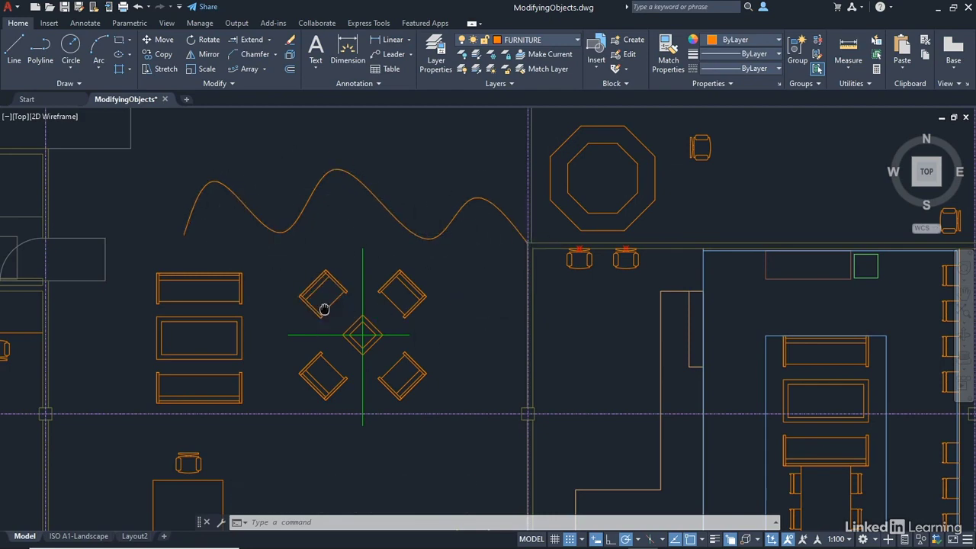
- Reshape the spline's middle crest by stretching its fit point upward and back down below its original height
middle_drag(320, 309, 412, 170)
scroll(412, 232, down, 5)
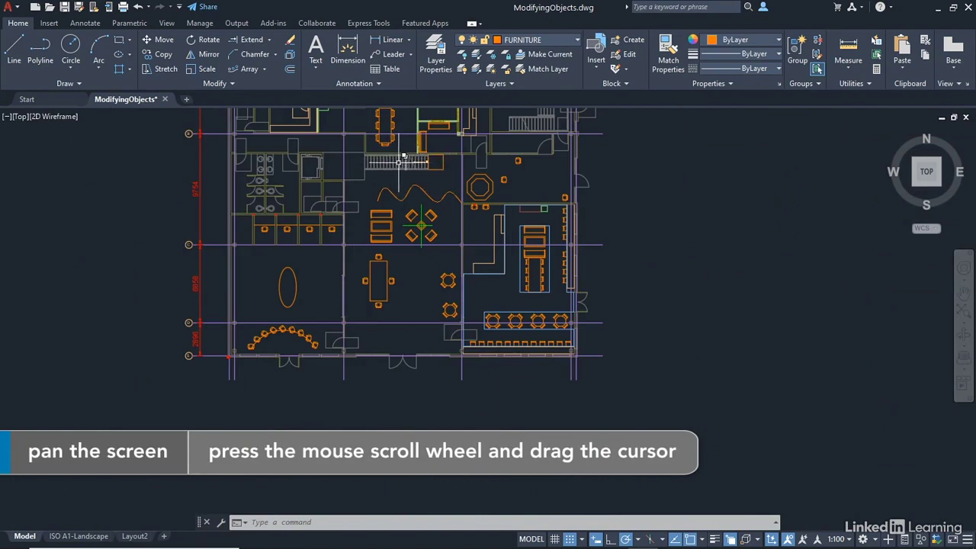
middle_drag(406, 273, 467, 399)
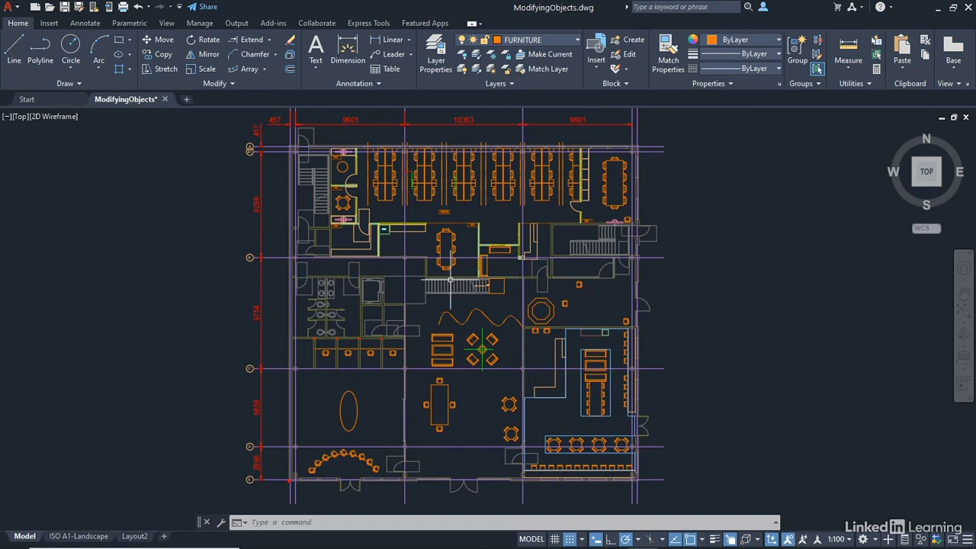
scroll(481, 322, up, 8)
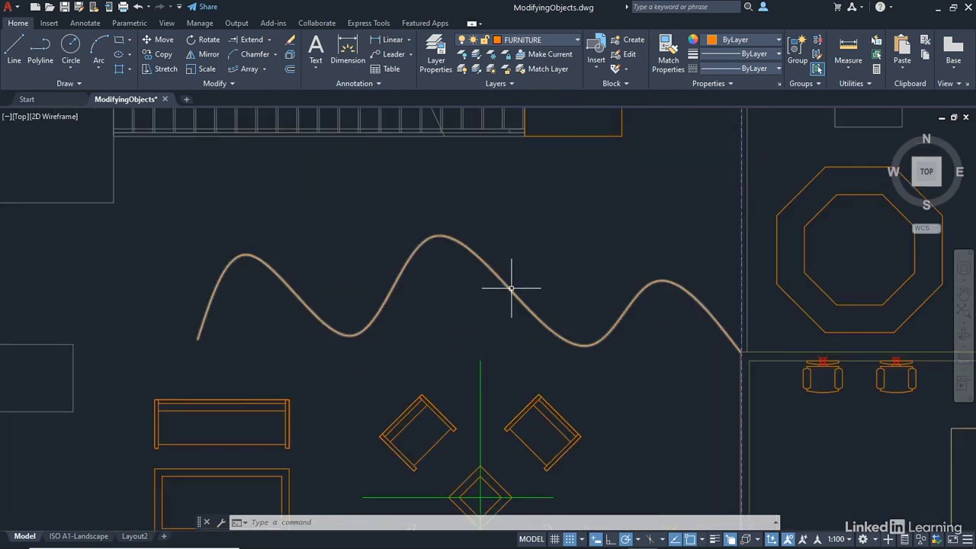
click(512, 288)
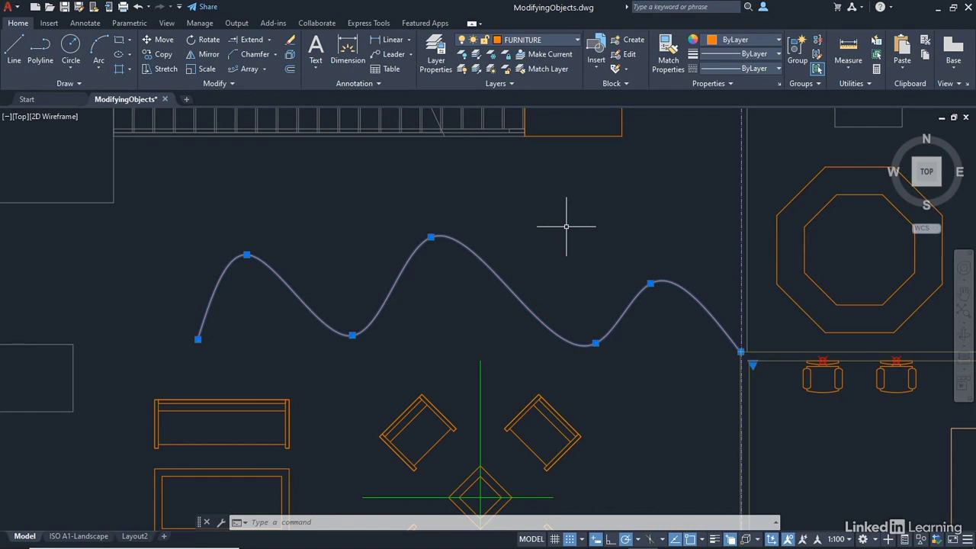
click(431, 237)
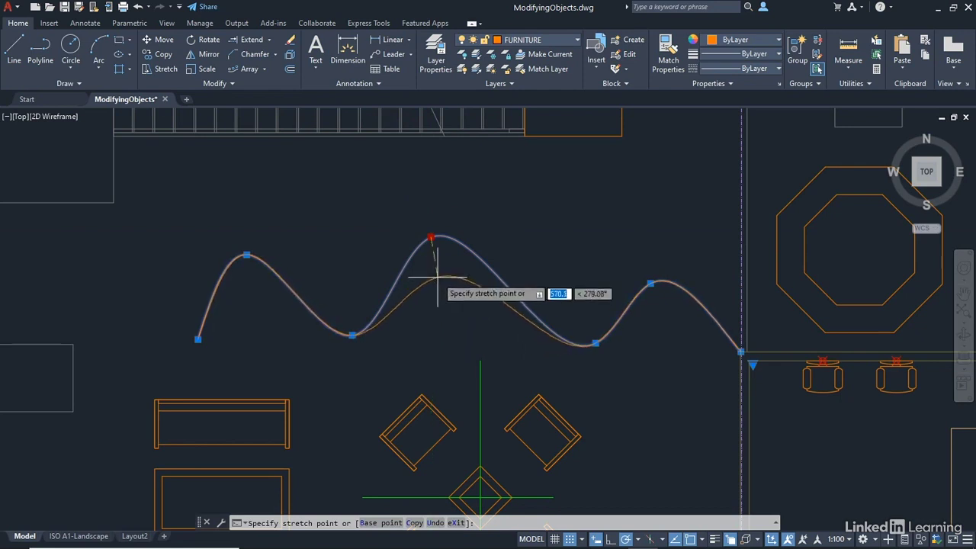
click(431, 191)
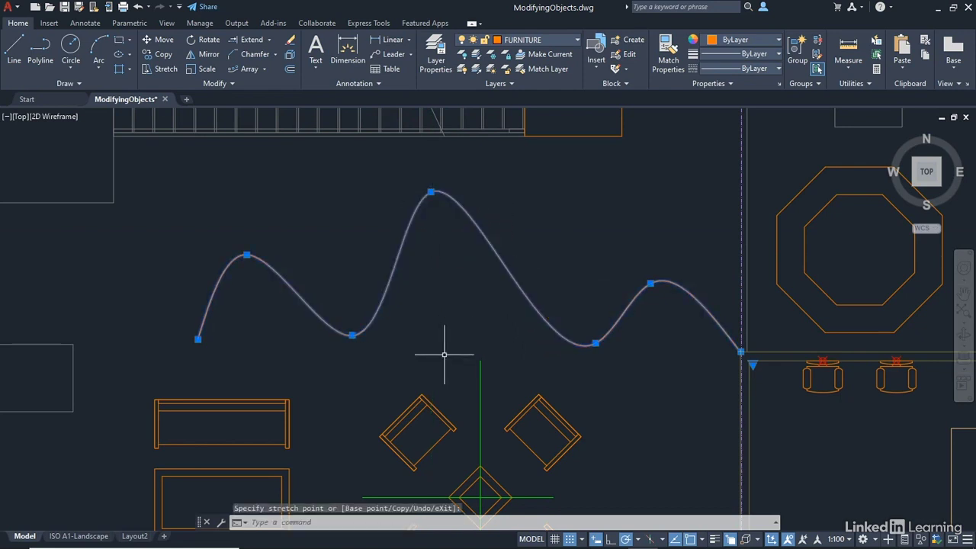
click(431, 192)
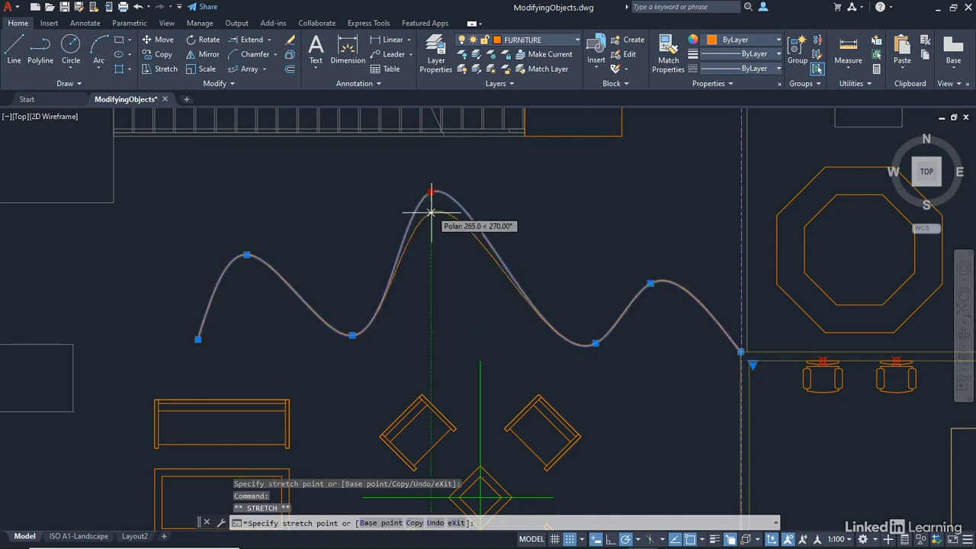
click(431, 279)
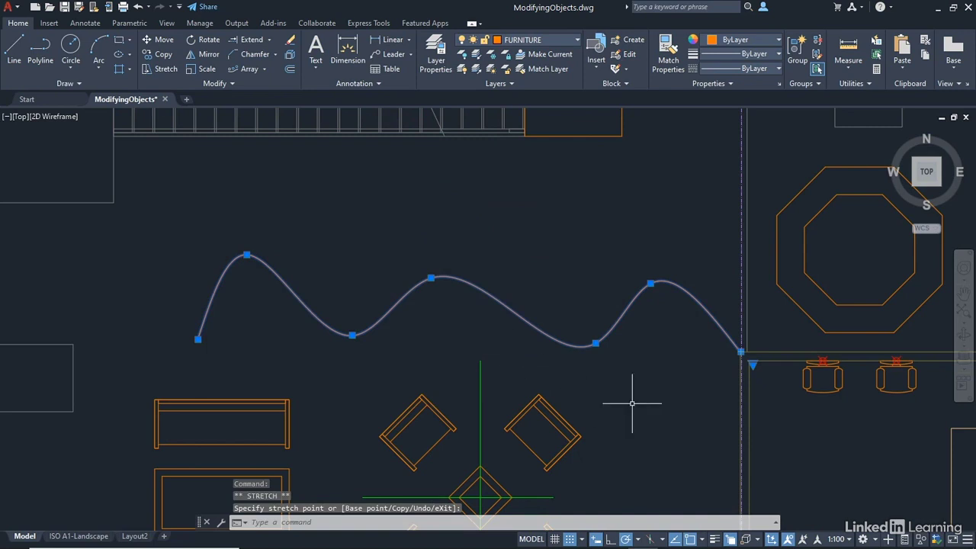
- Show the spline's Control Vertices and stretch the vertex above its left crest straight up to heighten that crest
click(752, 364)
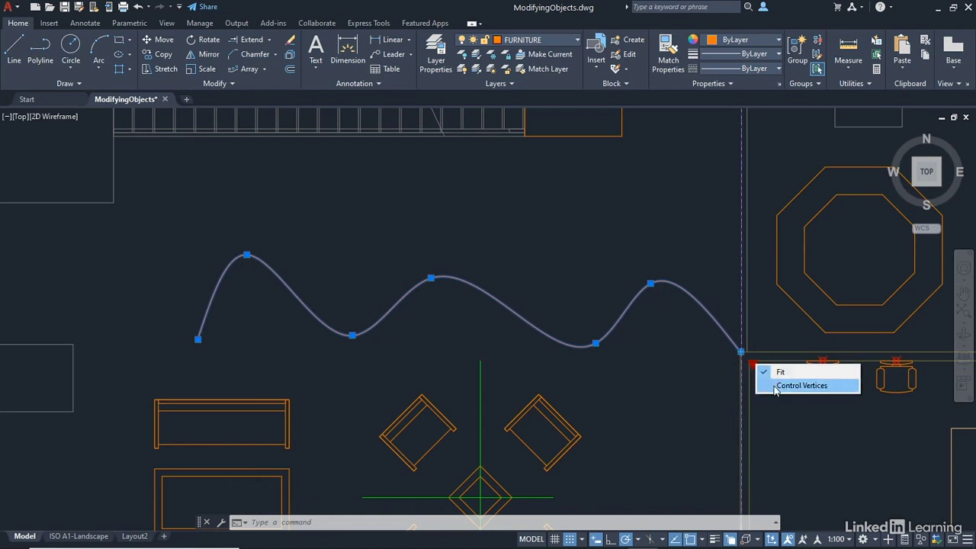
click(777, 387)
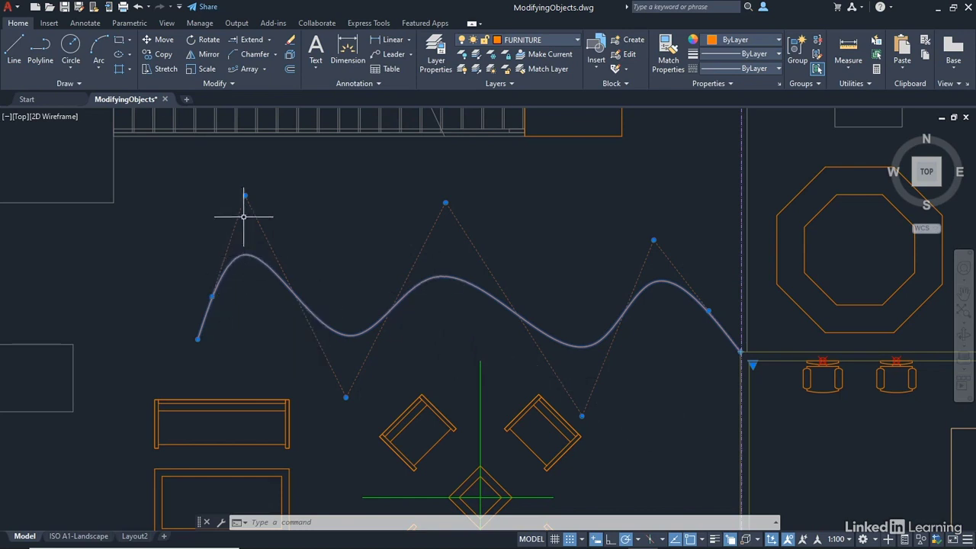
mouse_move(244, 197)
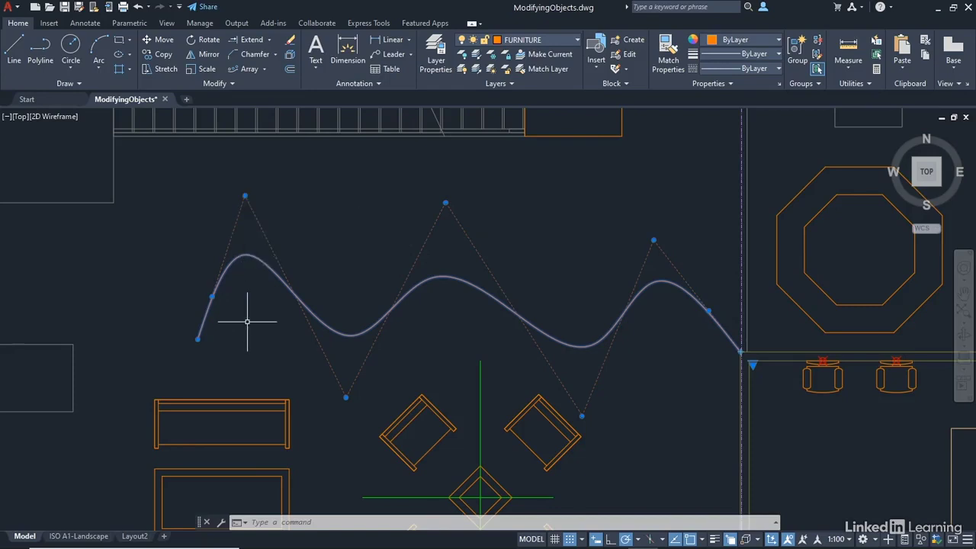
click(248, 197)
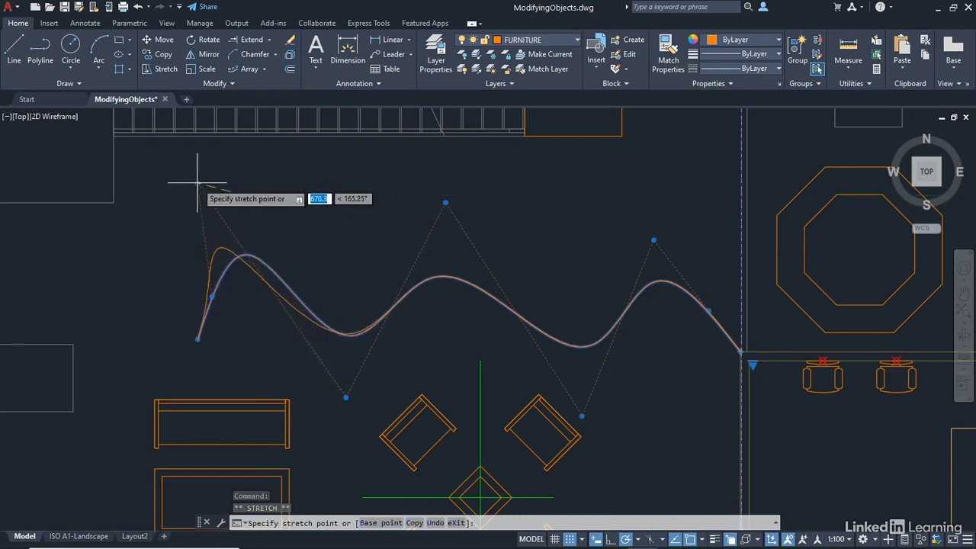
click(245, 161)
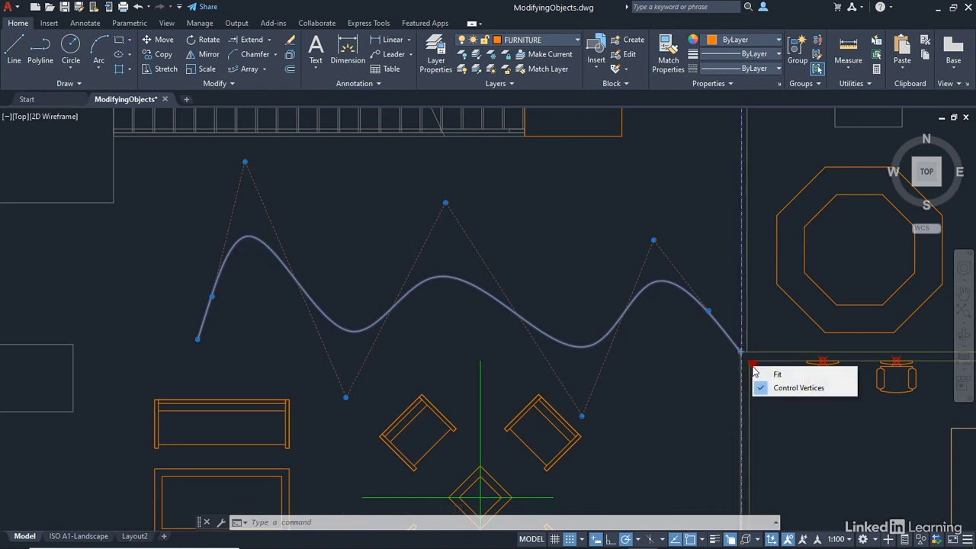
- Switch the spline's grips back to Fit and deselect the spline
click(765, 372)
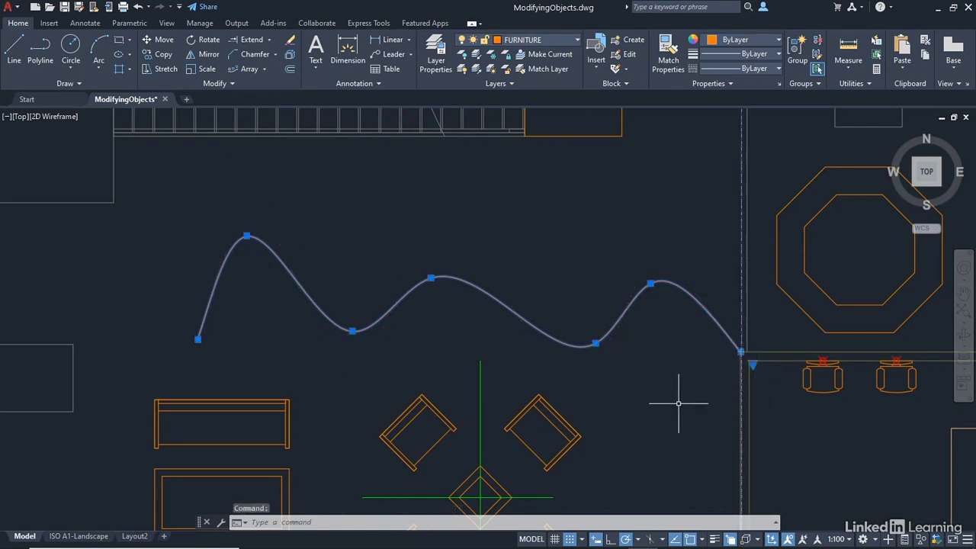
key(Escape)
key(Escape)
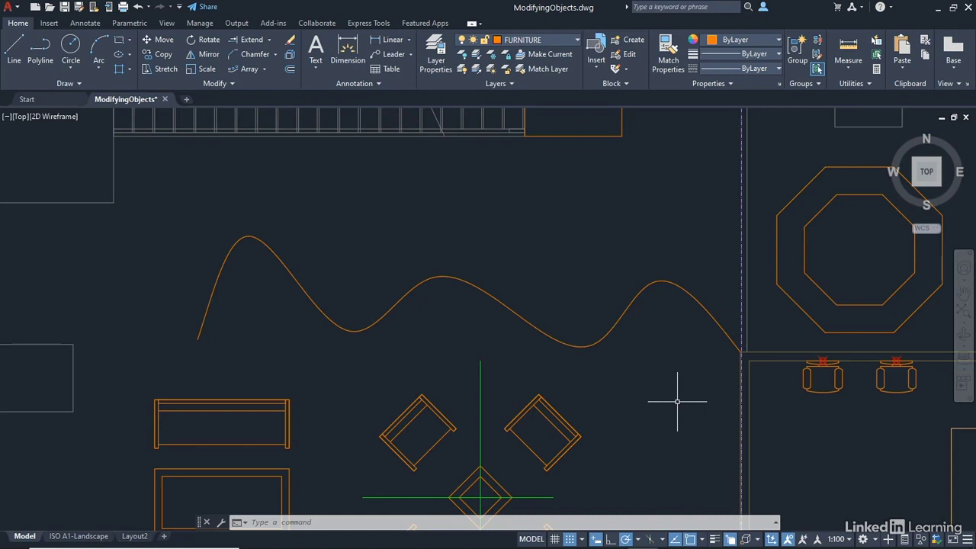
- Explode the outer octagon of the table into separate line segments
middle_drag(883, 266, 447, 334)
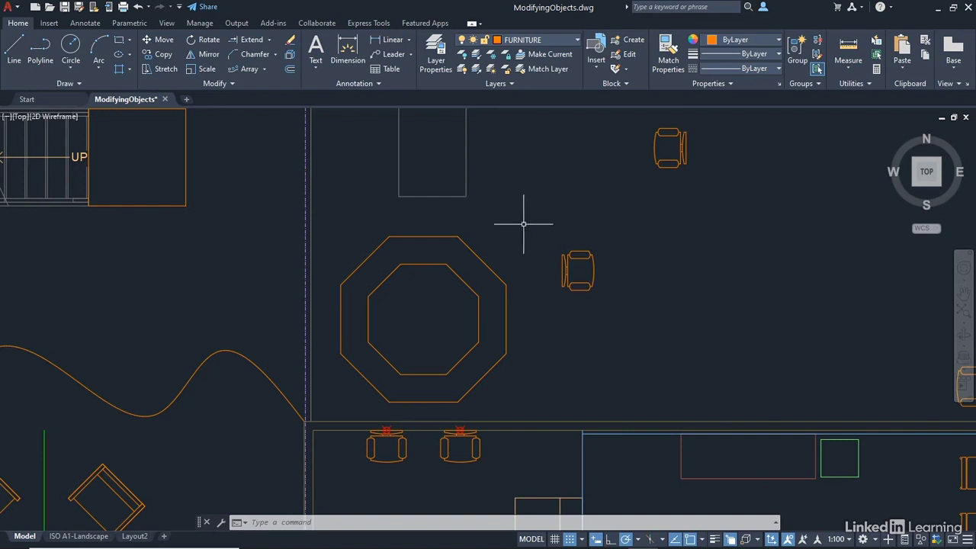
click(470, 252)
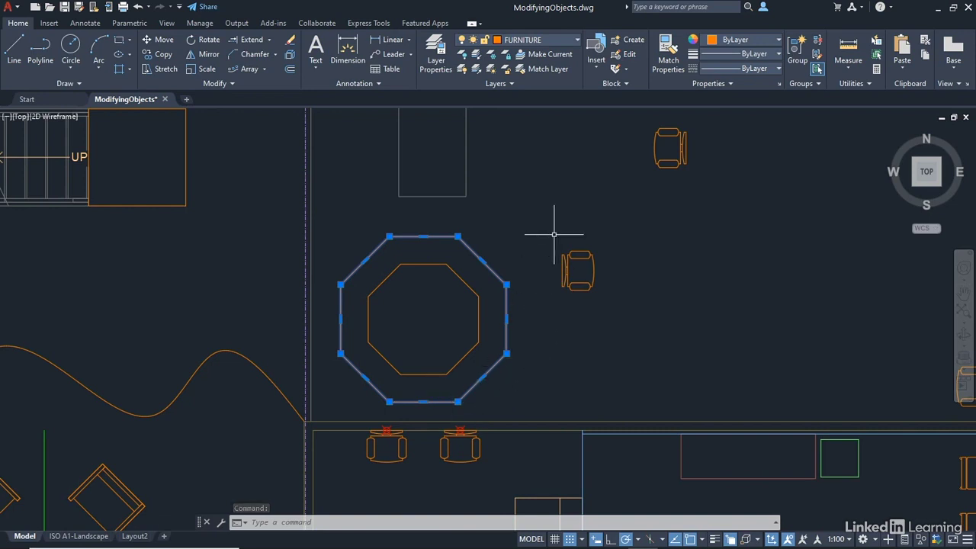
click(290, 55)
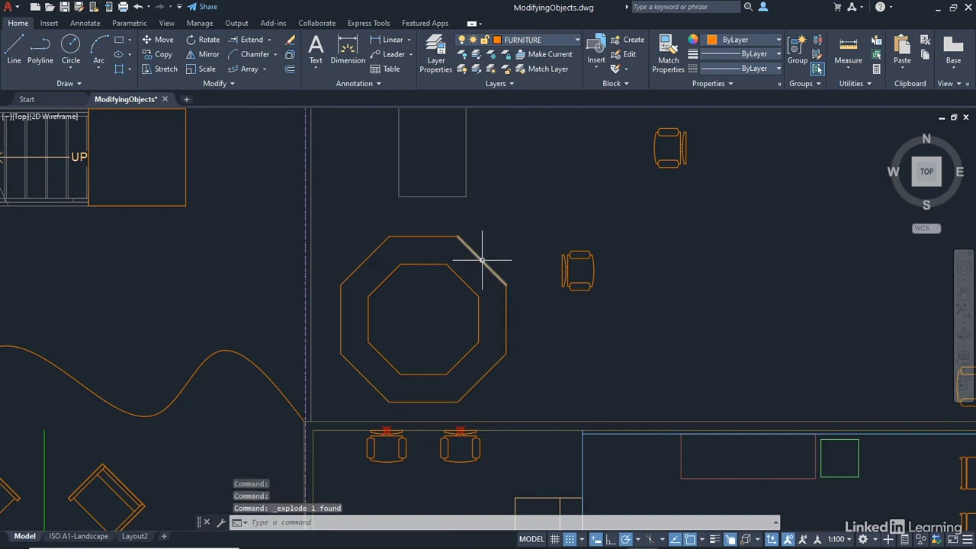
mouse_move(481, 260)
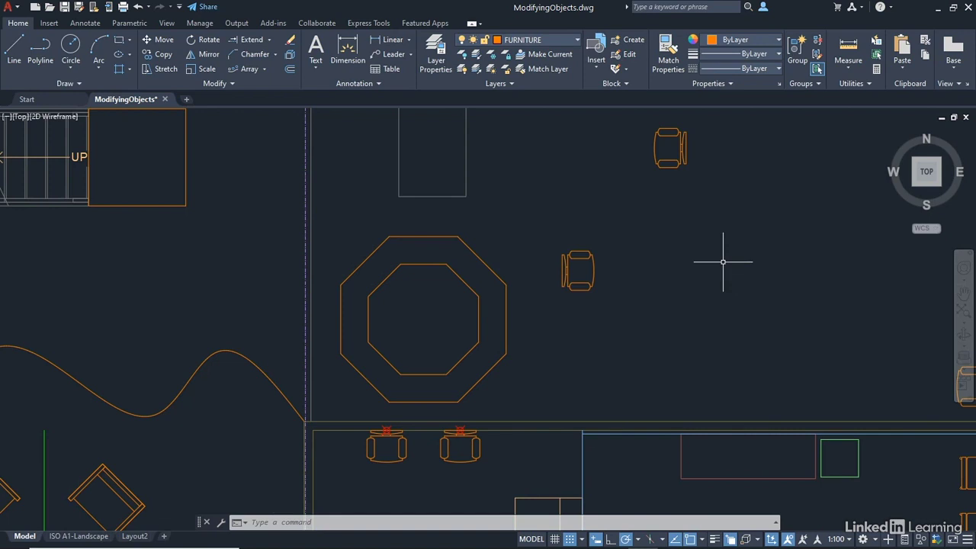
text(PE)
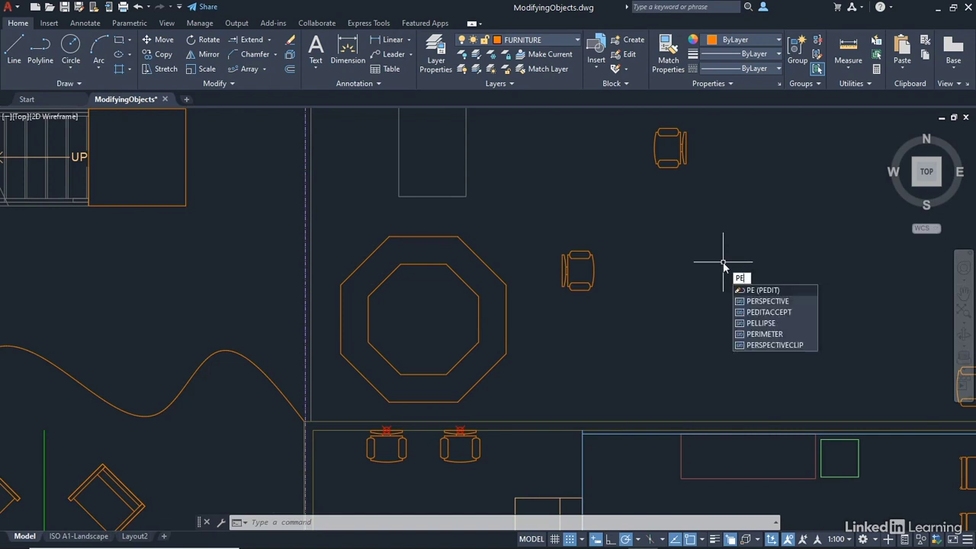
click(765, 291)
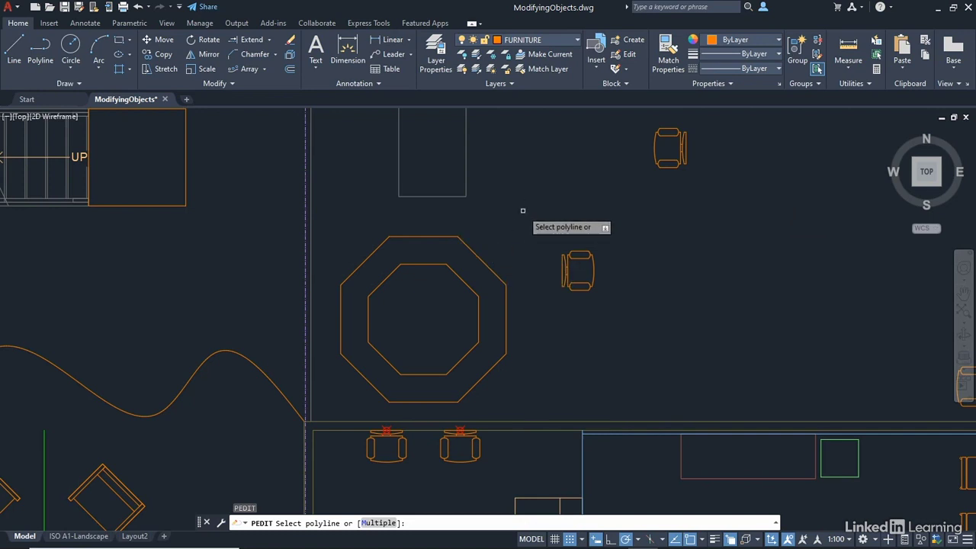
click(463, 281)
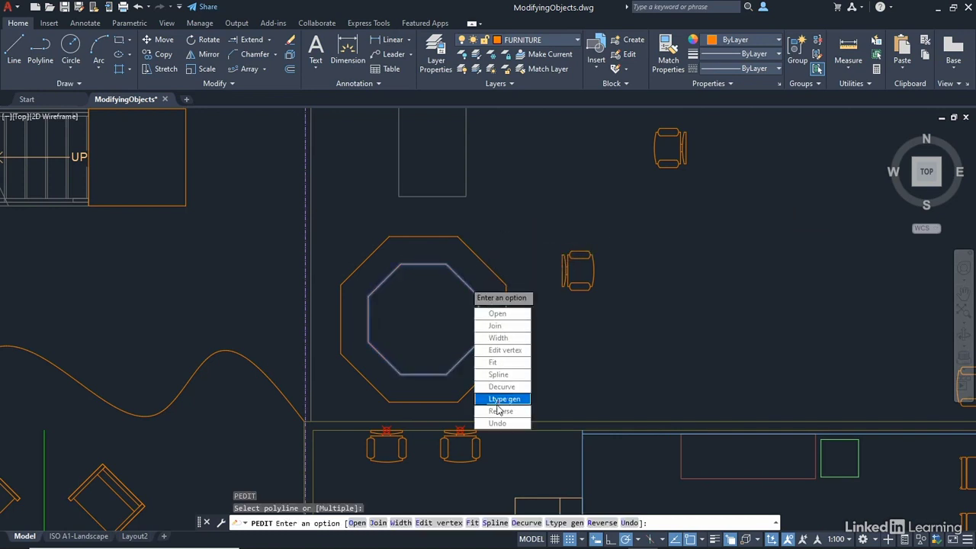
key(Escape)
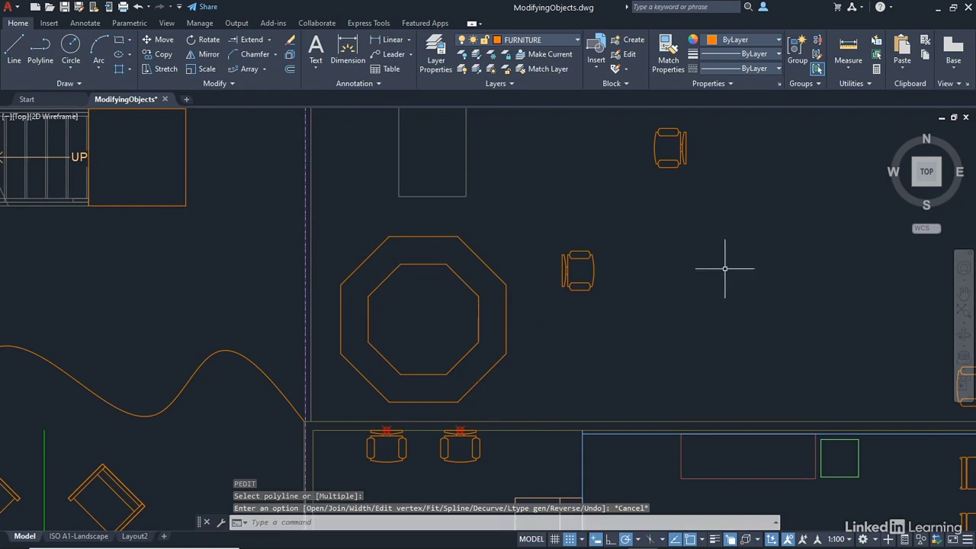
- Convert the upper-right line segment of the table's outer octagon into a polyline with PEDIT
text(PE)
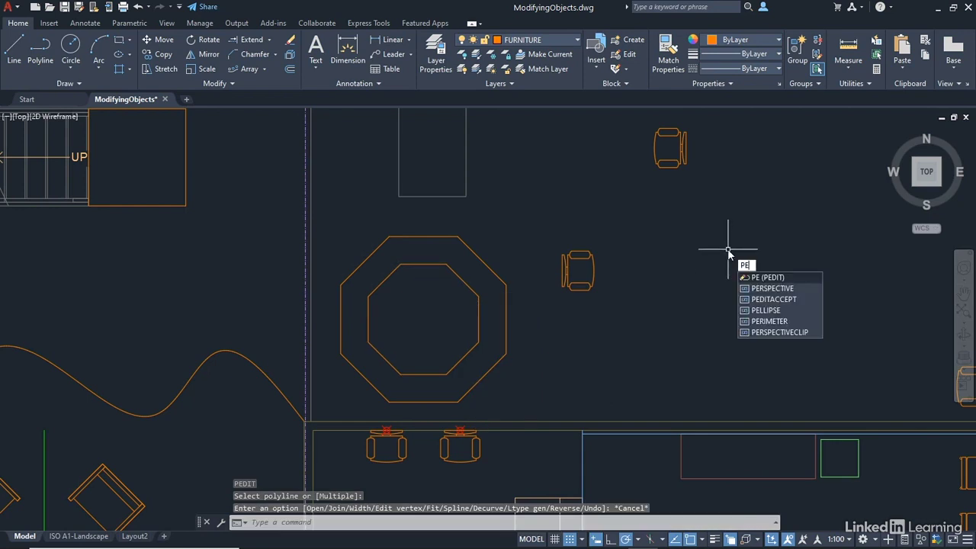
key(Return)
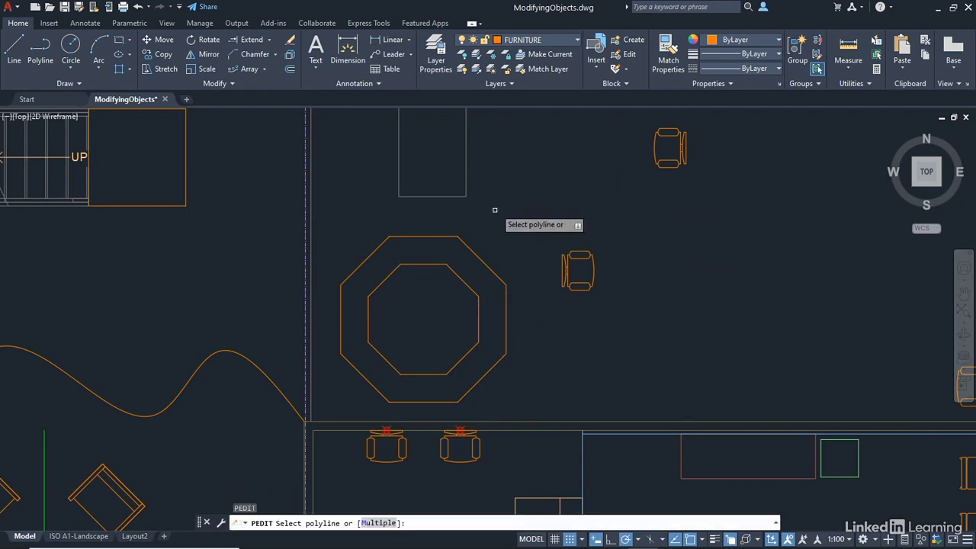
click(484, 261)
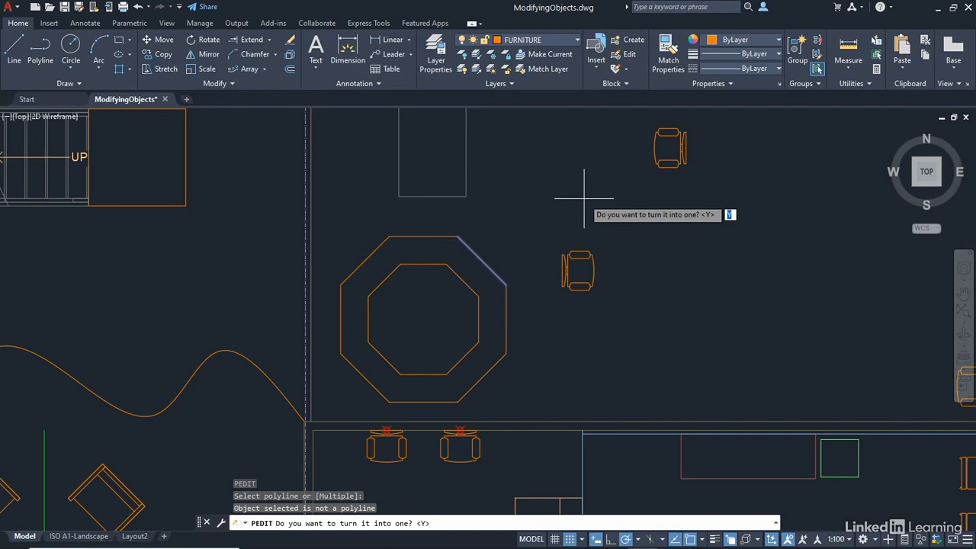
key(Return)
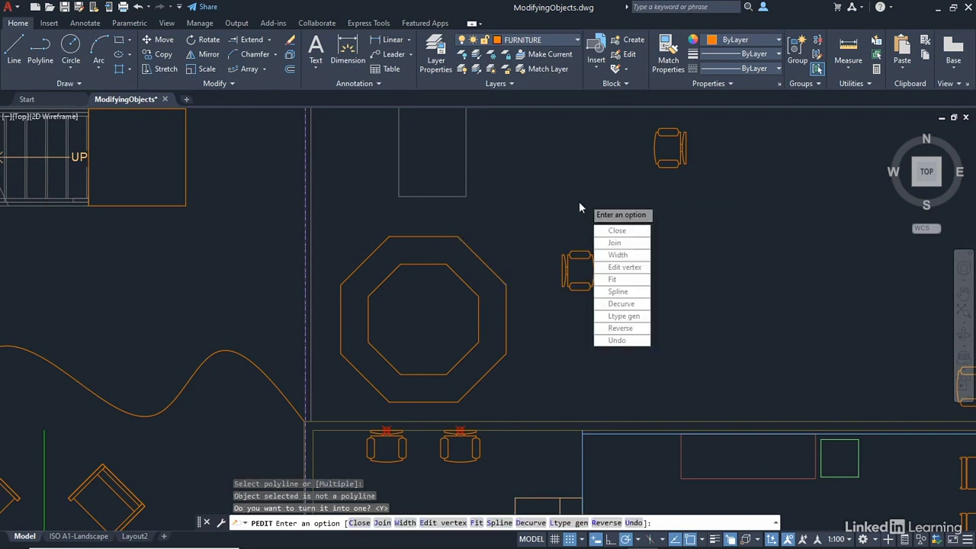
- Join all eight segments of the outer octagon into a single polyline, finish the polyline edit and select the joined octagon
click(616, 244)
click(467, 246)
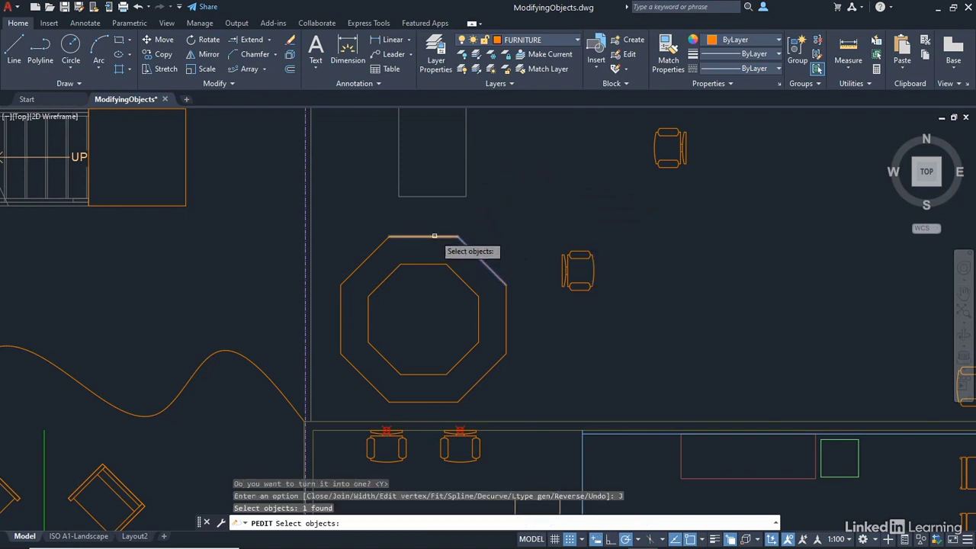
click(434, 235)
click(368, 256)
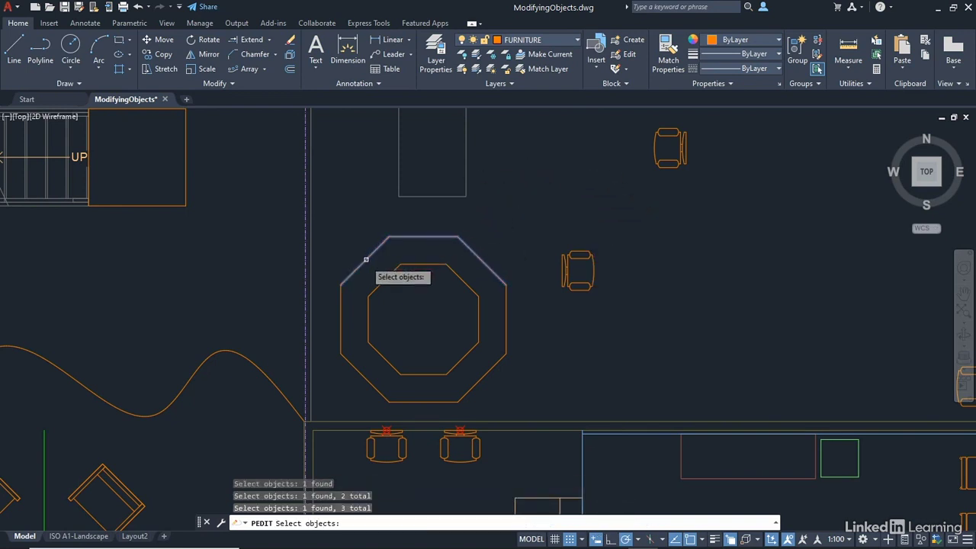
click(342, 324)
click(363, 375)
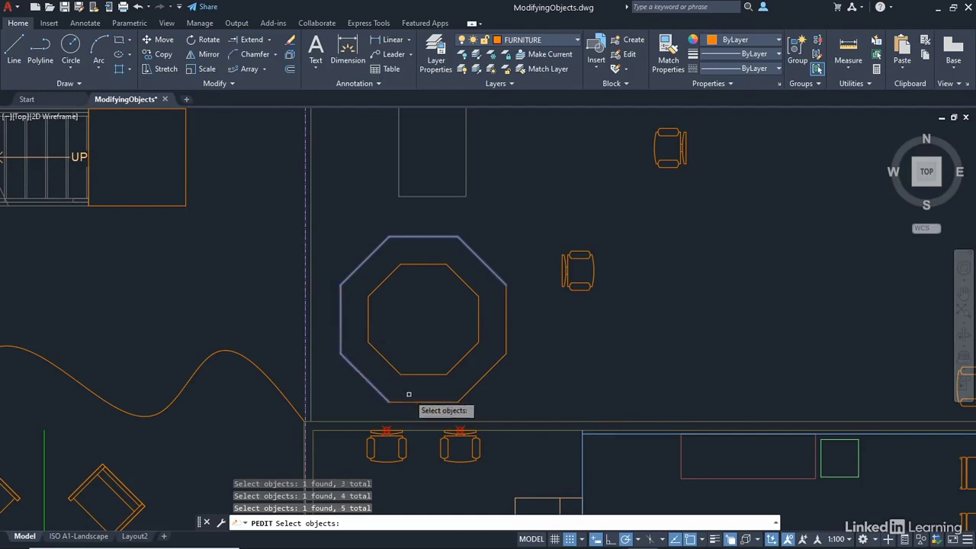
click(418, 401)
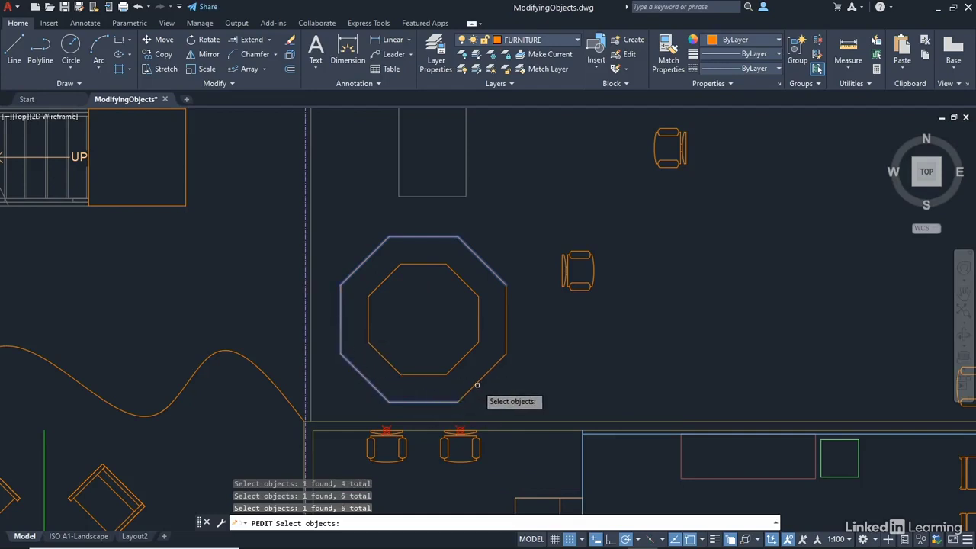
click(477, 385)
click(506, 333)
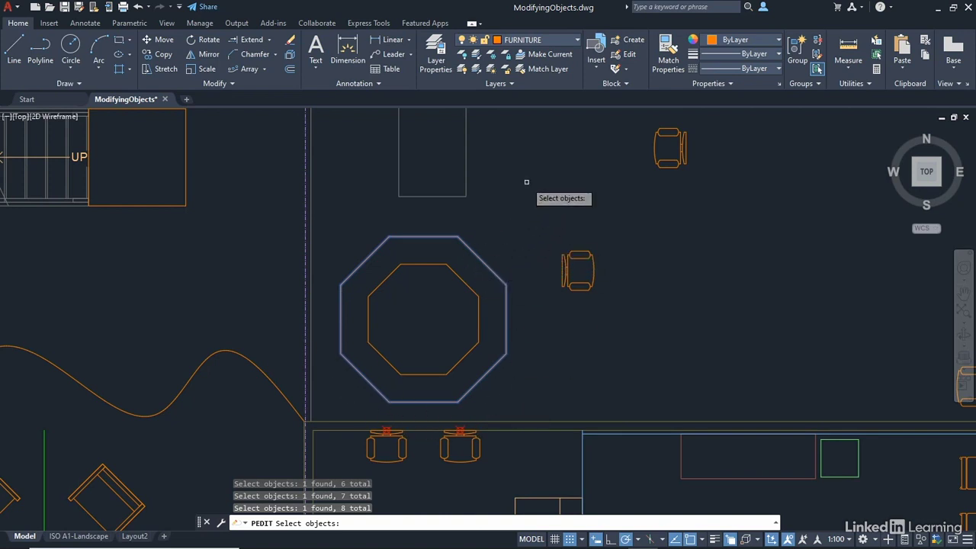
key(Return)
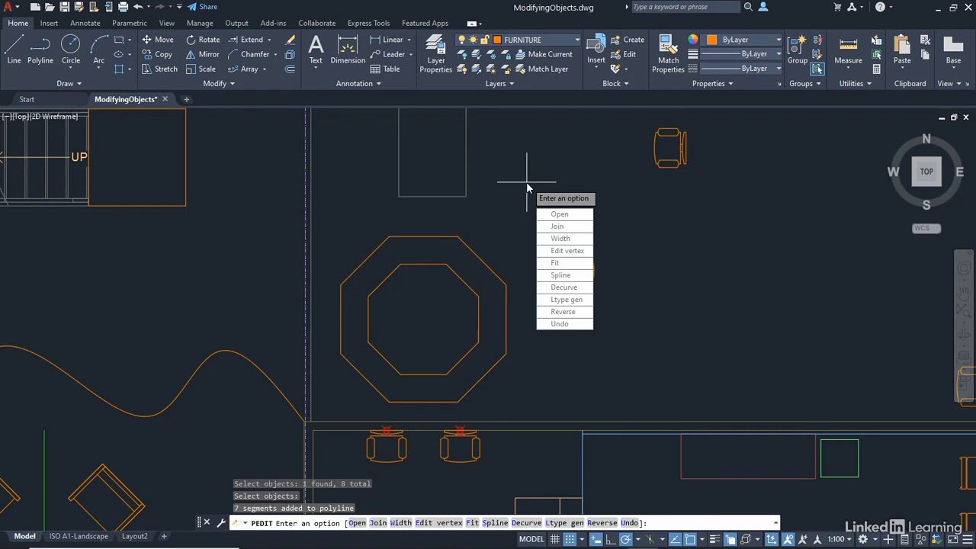
key(Return)
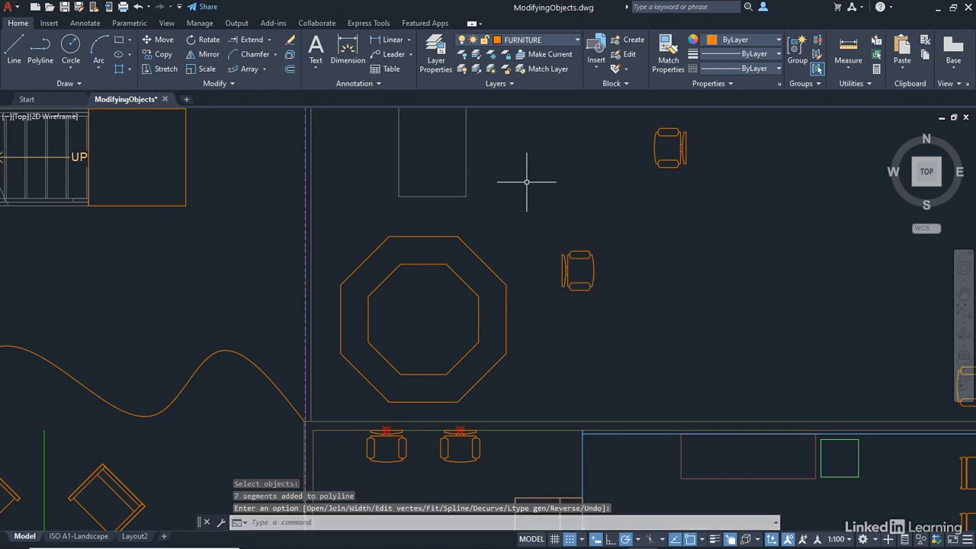
click(469, 248)
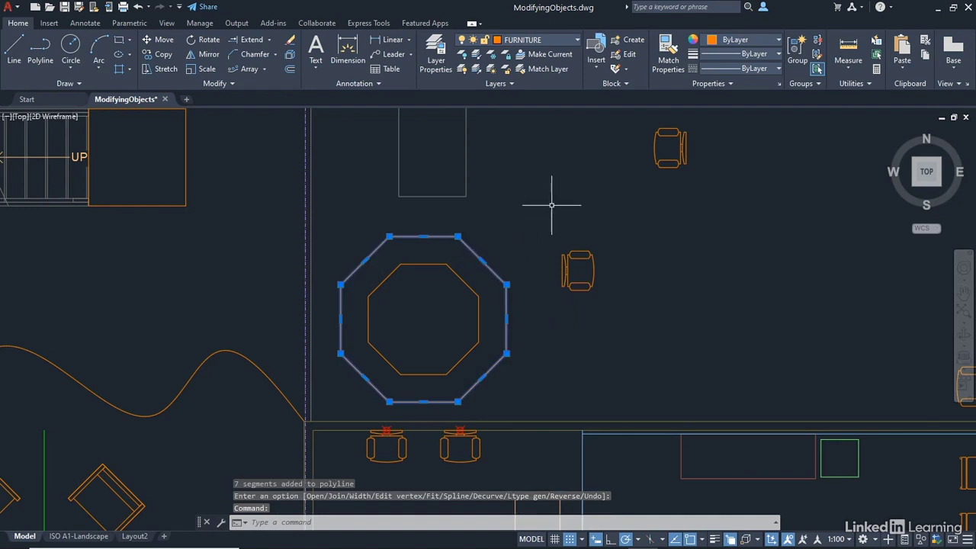